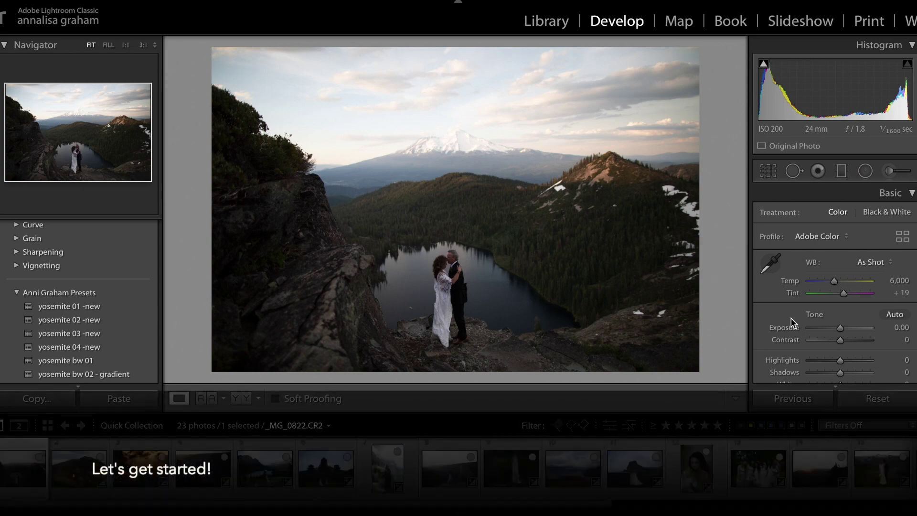
# Raise exposure to +0.90, apply yosemite 04 -new, lower contrast and cool temperature to 5,298
pyautogui.moveTo(840, 328); pyautogui.dragTo(845, 329)
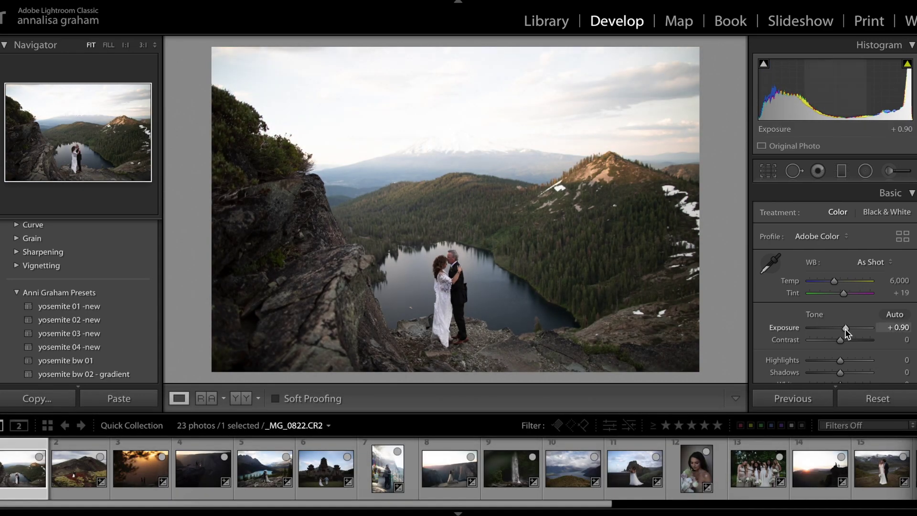
pyautogui.click(123, 350)
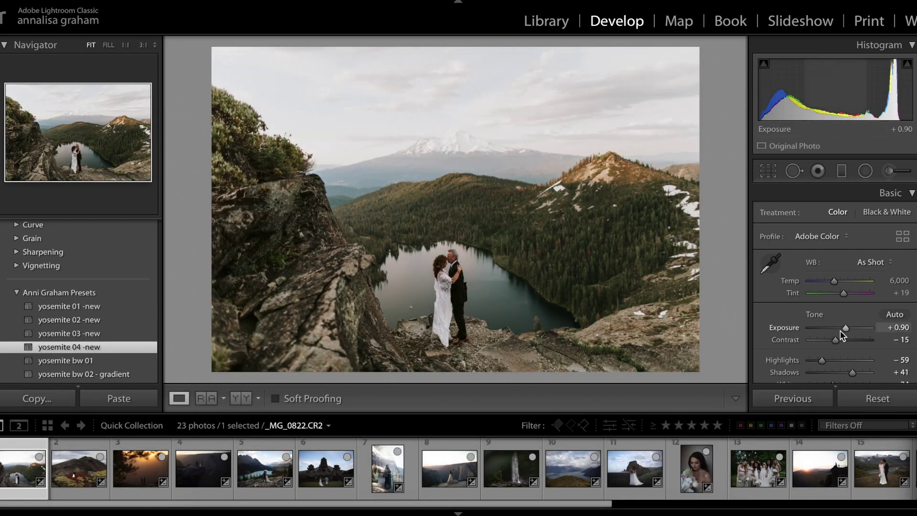
pyautogui.moveTo(834, 340); pyautogui.dragTo(829, 341)
pyautogui.moveTo(834, 281); pyautogui.dragTo(830, 280)
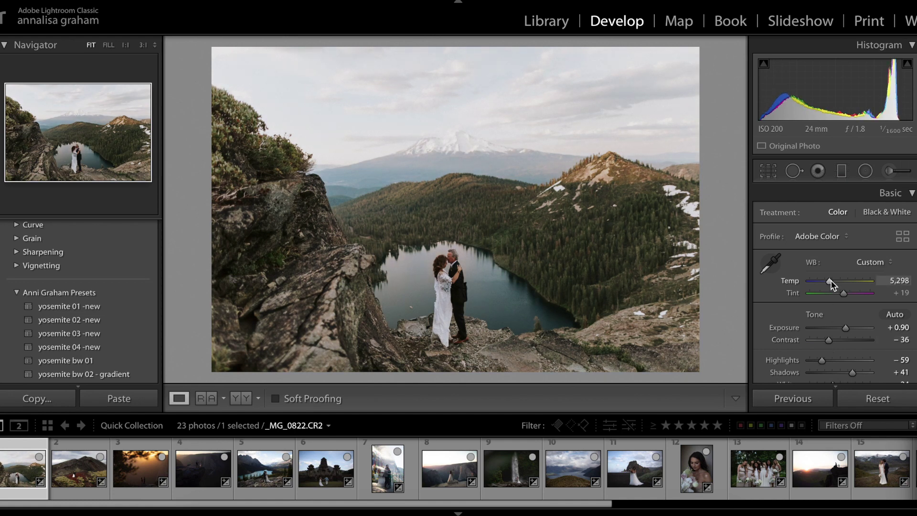
# Fine-tune a lower Basic tone slider and bring up the Radial Filter tool
pyautogui.scroll(-1, 830, 280)
pyautogui.moveTo(832, 348); pyautogui.dragTo(826, 324)
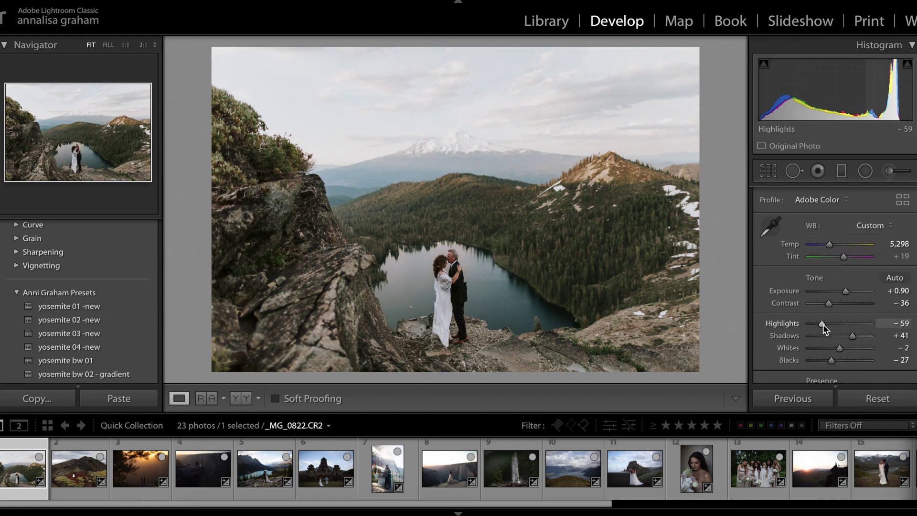
pyautogui.click(866, 172)
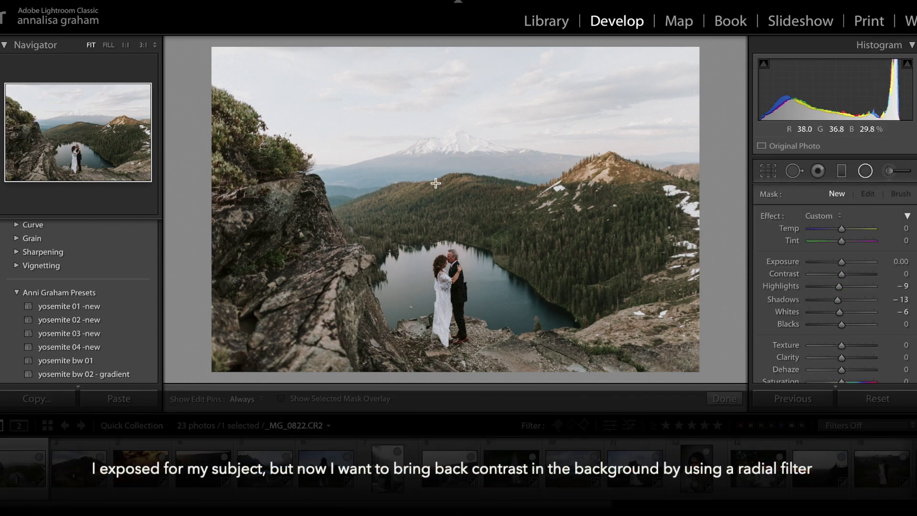
# Draw an ellipse around the couple with whites and highlights −32 and shadows −20 outside it
pyautogui.moveTo(448, 269); pyautogui.dragTo(561, 274)
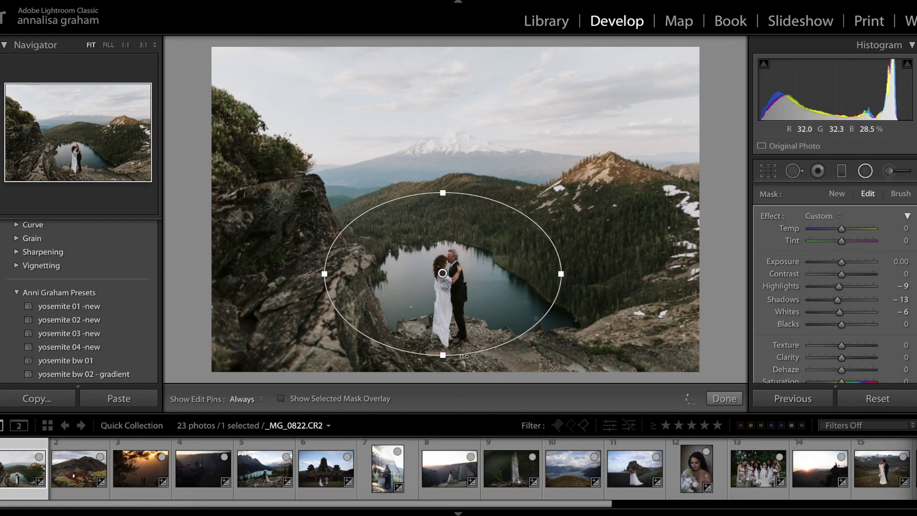
pyautogui.moveTo(445, 359); pyautogui.dragTo(446, 362)
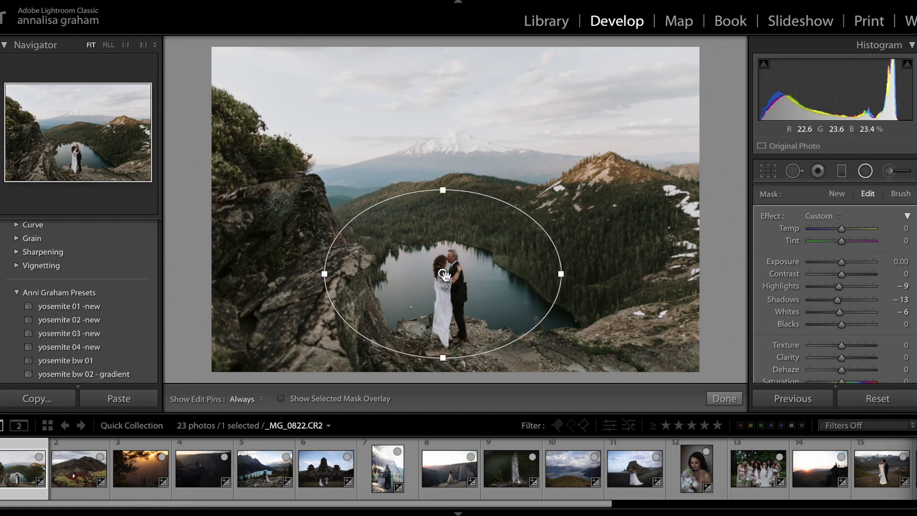
pyautogui.moveTo(443, 274); pyautogui.dragTo(451, 275)
pyautogui.moveTo(839, 312)
pyautogui.mouseDown()
pyautogui.moveTo(831, 312)
pyautogui.moveTo(838, 285)
pyautogui.moveTo(836, 303)
pyautogui.mouseUp()
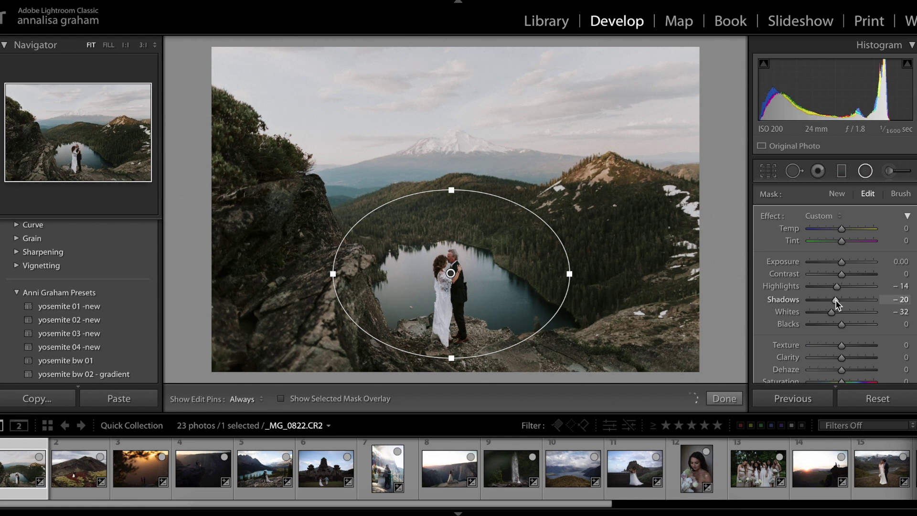
pyautogui.moveTo(837, 286); pyautogui.dragTo(831, 285)
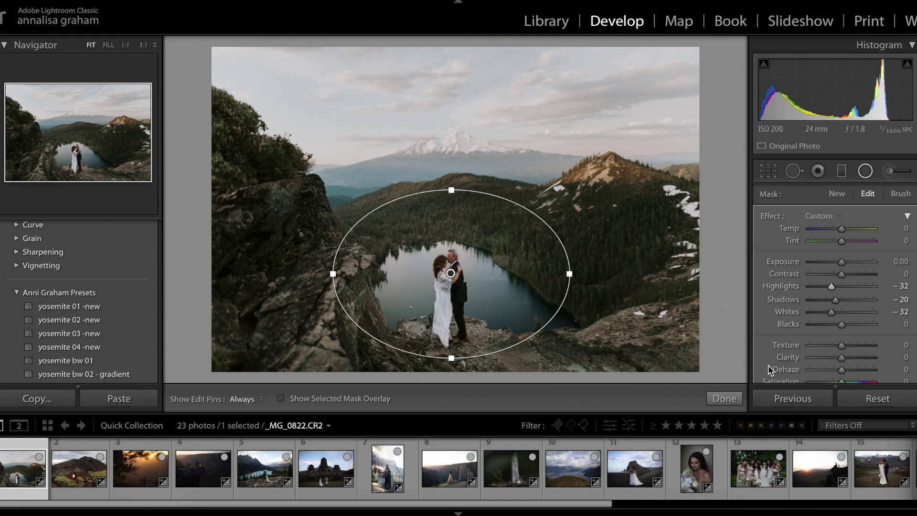
pyautogui.click(724, 398)
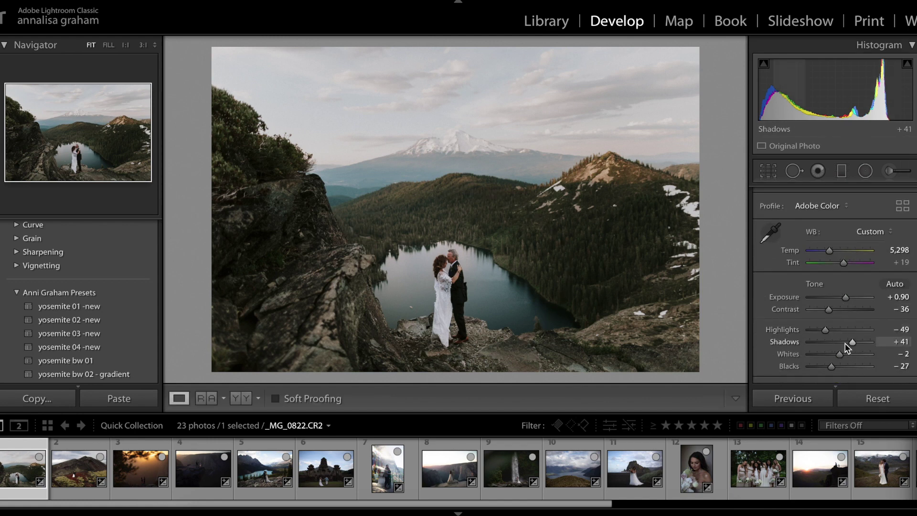
# Set highlights to −36, warm to 5,342, compare with Before, and advance to _MG_5592.CR2
pyautogui.moveTo(827, 331); pyautogui.dragTo(831, 331)
pyautogui.moveTo(830, 251); pyautogui.dragTo(830, 251)
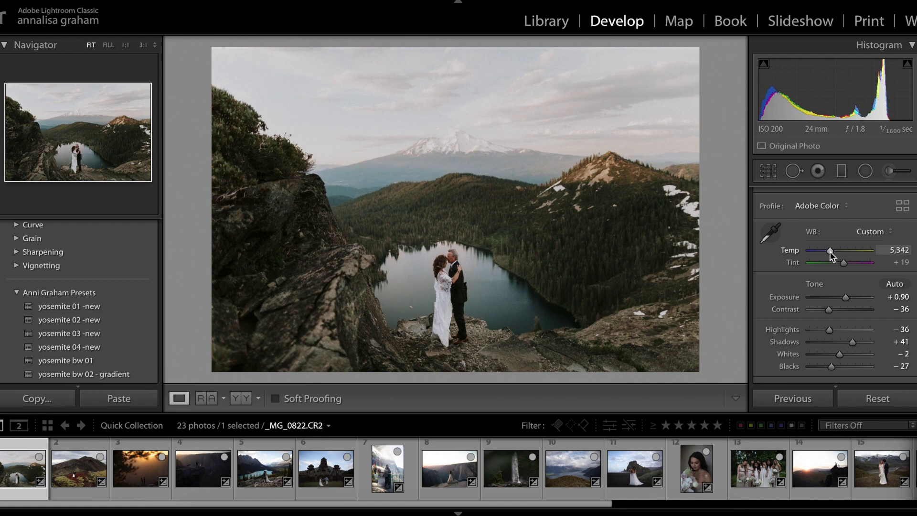
pyautogui.press('\\')
pyautogui.press('\\')
pyautogui.press('Right')
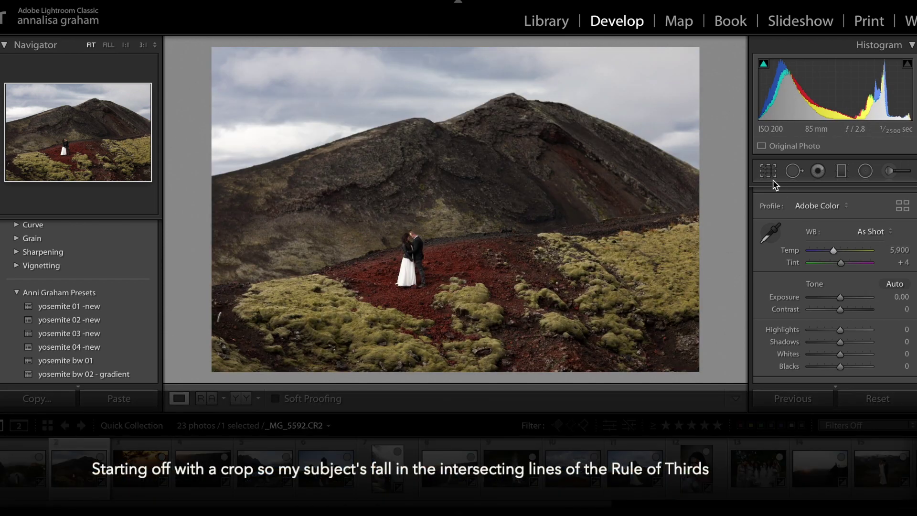
# Crop the volcano photo tighter from its bottom-left corner
pyautogui.click(769, 173)
pyautogui.moveTo(213, 371); pyautogui.dragTo(238, 354)
pyautogui.press('Return')
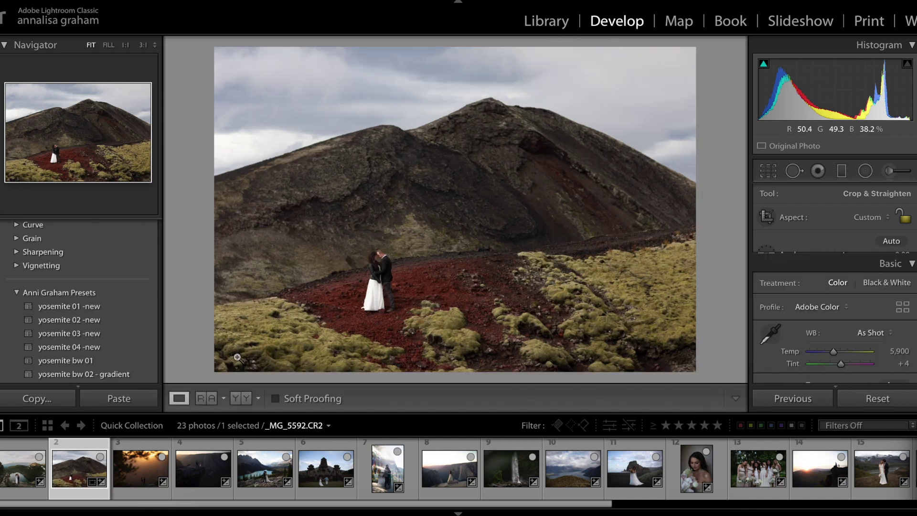
# Apply the yosemite 04 -new preset, set temperature to 5,576 and tune exposure
pyautogui.click(117, 349)
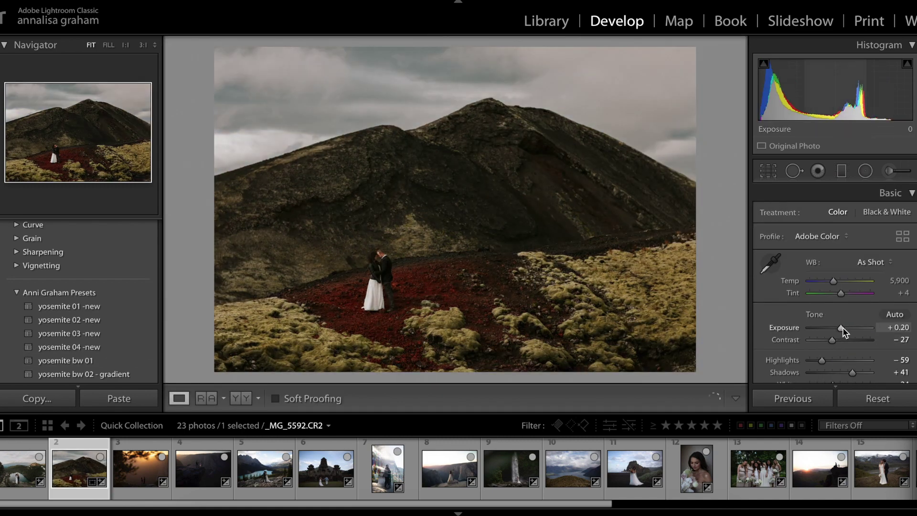
pyautogui.moveTo(842, 328); pyautogui.dragTo(844, 328)
pyautogui.moveTo(833, 282)
pyautogui.mouseDown()
pyautogui.moveTo(830, 310)
pyautogui.moveTo(846, 322)
pyautogui.mouseUp()
pyautogui.scroll(-3, 837, 294)
pyautogui.moveTo(842, 276); pyautogui.dragTo(841, 277)
# Finish exposure at +0.50, compare with Before, and move to IMG_8115.CR2 in crop mode
pyautogui.press('\\')
pyautogui.press('\\')
pyautogui.press('\\')
pyautogui.press('\\')
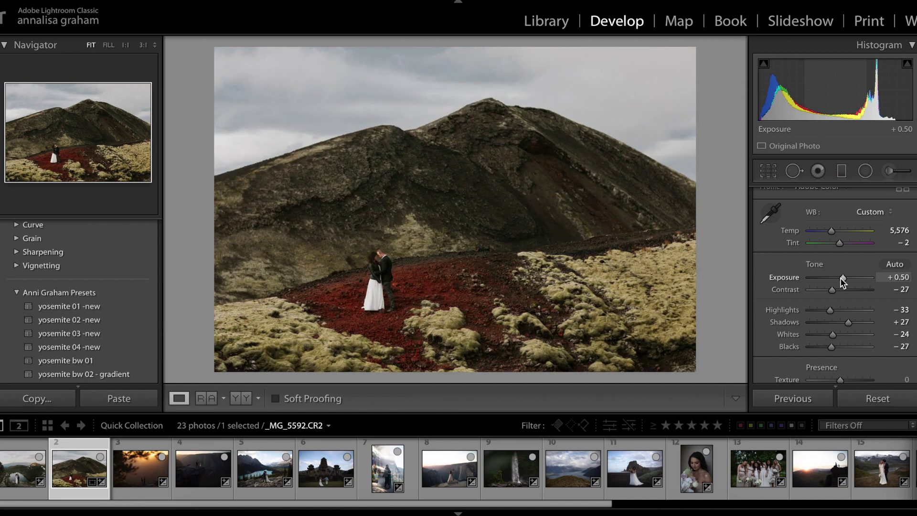
pyautogui.press('Right')
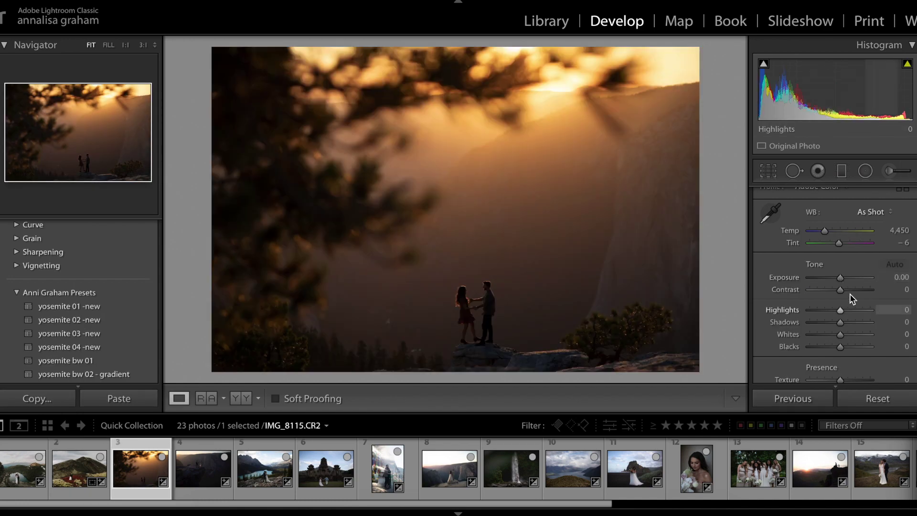
pyautogui.click(770, 172)
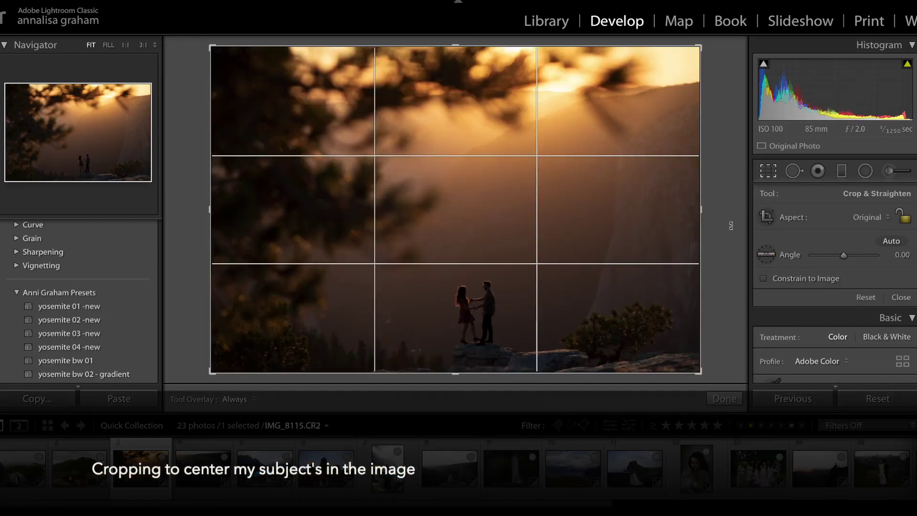
# Rotate the sunset photo 1.63°, crop to centre the couple, and raise exposure to +1.05
pyautogui.moveTo(733, 227); pyautogui.dragTo(733, 235)
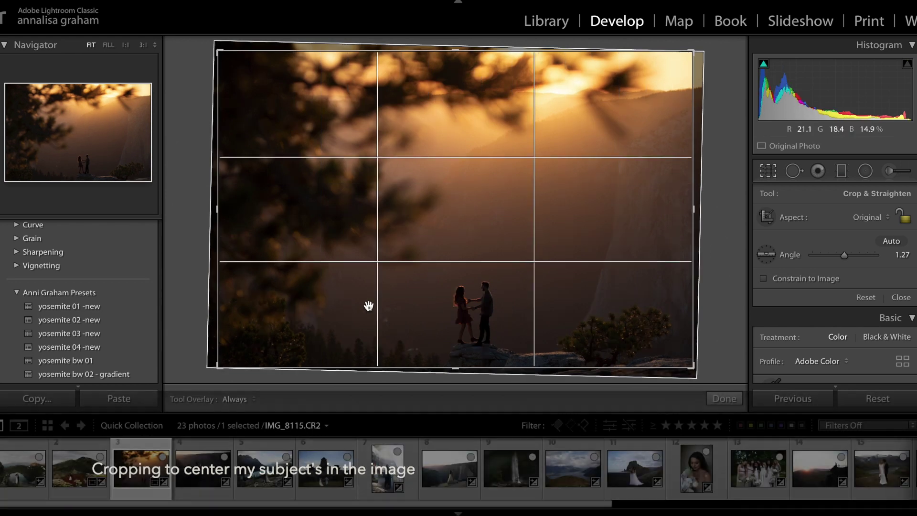
pyautogui.moveTo(218, 366); pyautogui.dragTo(242, 361)
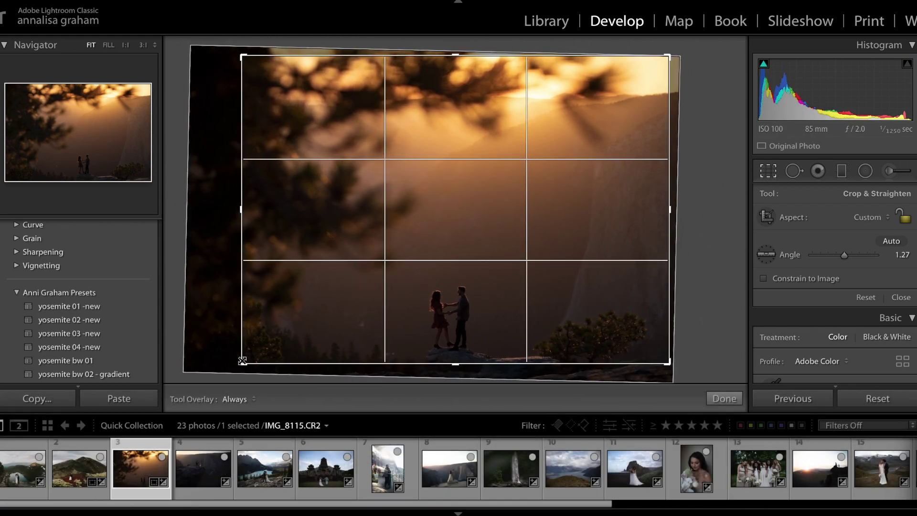
pyautogui.moveTo(667, 363); pyautogui.dragTo(671, 363)
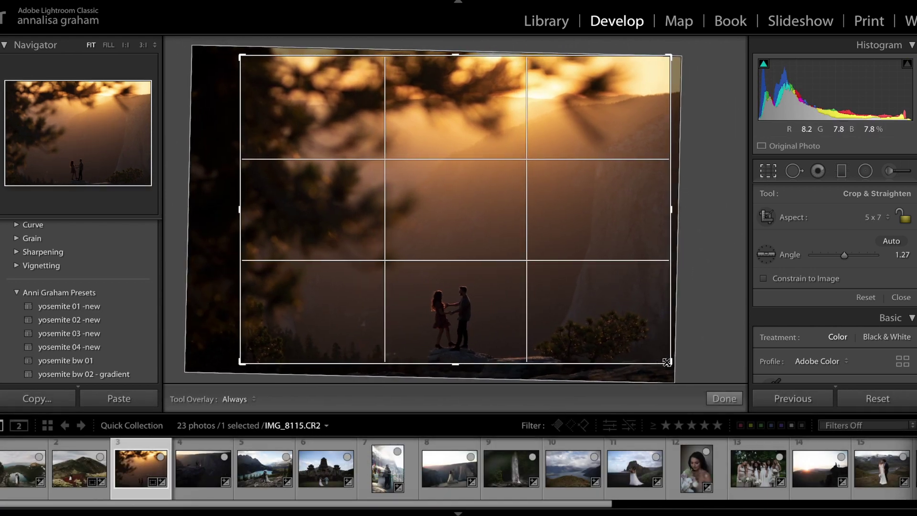
pyautogui.moveTo(667, 363); pyautogui.dragTo(676, 356)
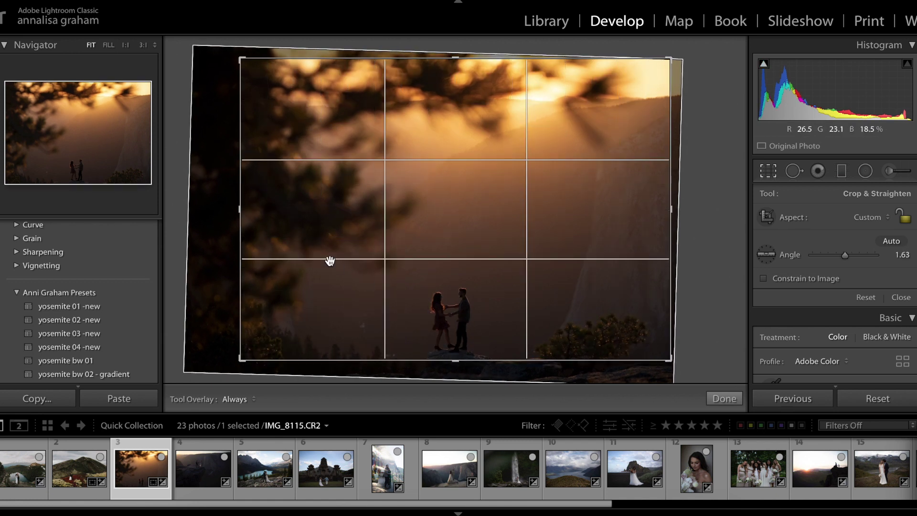
pyautogui.moveTo(241, 218); pyautogui.dragTo(234, 215)
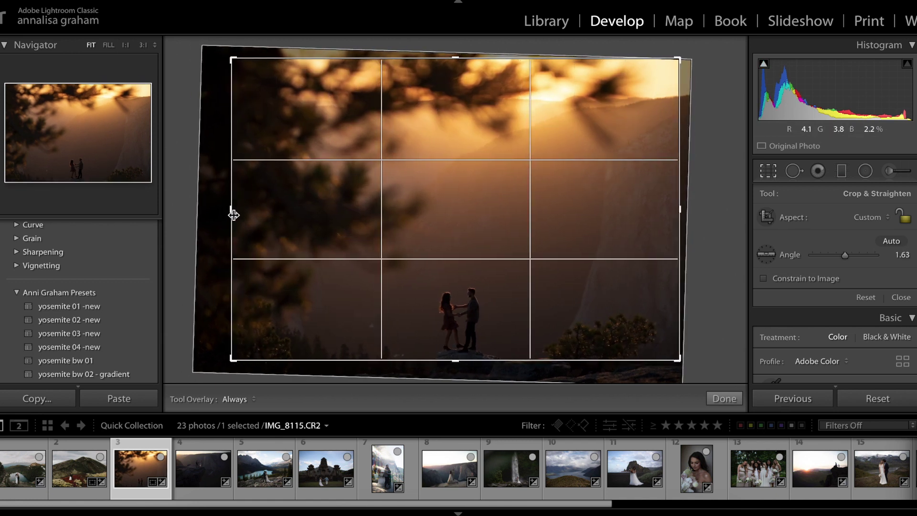
pyautogui.press('Return')
pyautogui.moveTo(837, 328); pyautogui.dragTo(848, 329)
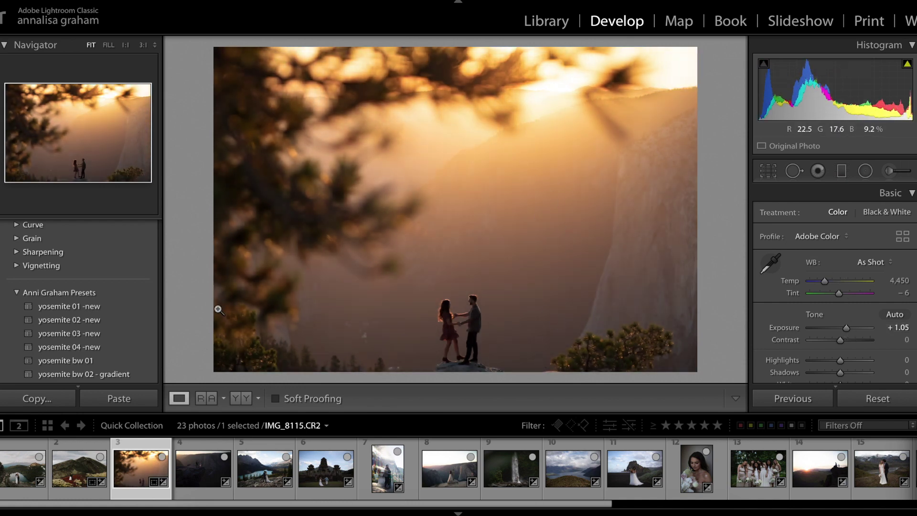
# Apply the yosemite 04 -new preset and raise exposure to +1.75
pyautogui.click(125, 347)
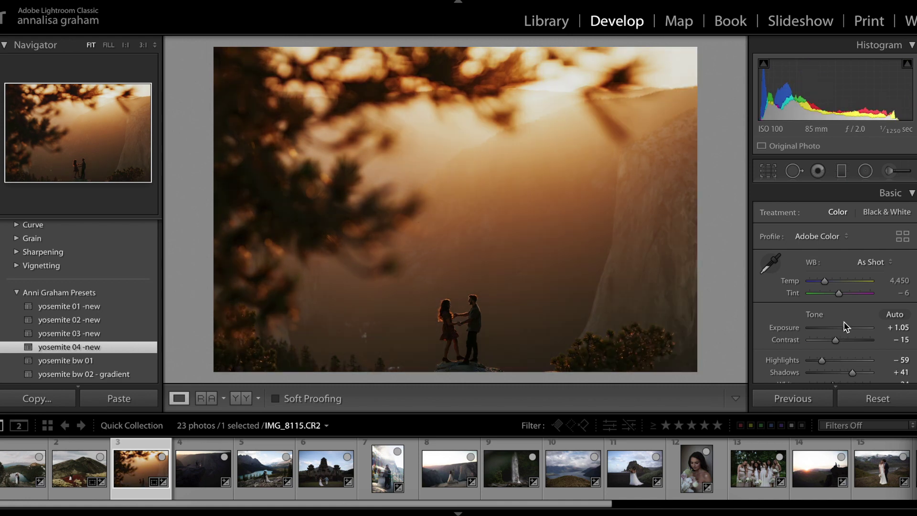
pyautogui.scroll(-1, 844, 322)
pyautogui.moveTo(842, 307); pyautogui.dragTo(853, 309)
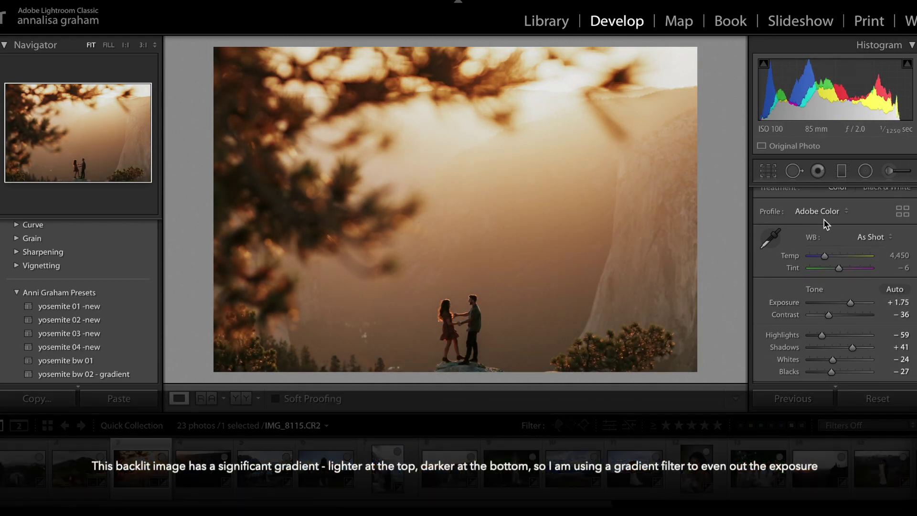
# Add a graduated filter stretching down toward the couple, with reset tones and +0.50 exposure
pyautogui.click(844, 169)
pyautogui.moveTo(476, 339); pyautogui.dragTo(476, 244)
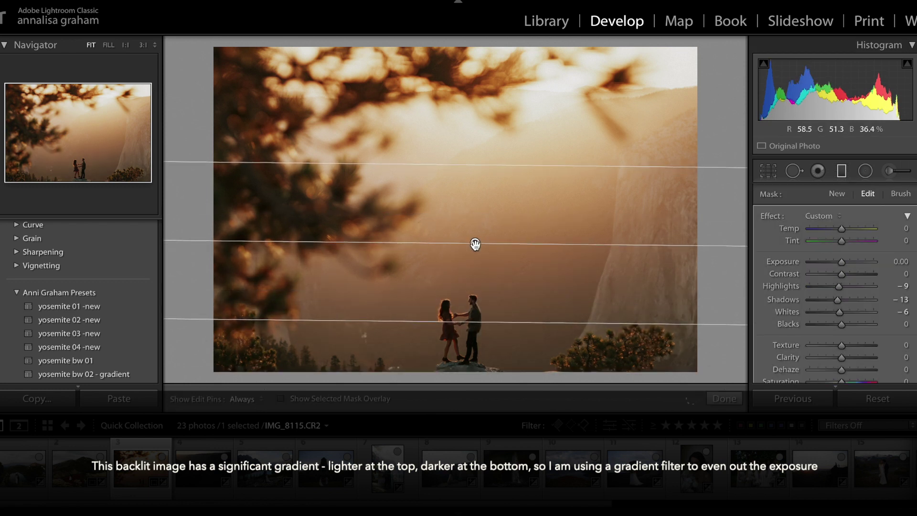
pyautogui.moveTo(484, 321); pyautogui.dragTo(486, 368)
pyautogui.doubleClick(774, 216)
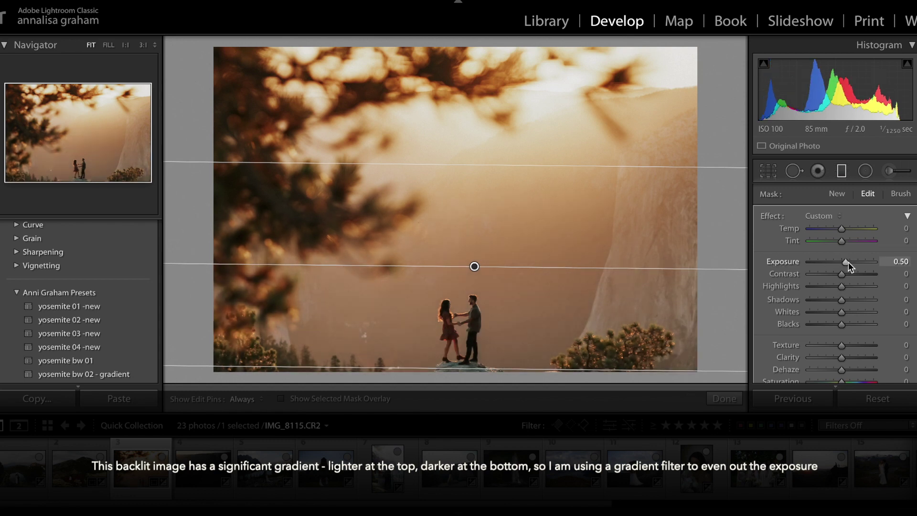
pyautogui.click(847, 262)
pyautogui.moveTo(475, 266); pyautogui.dragTo(474, 250)
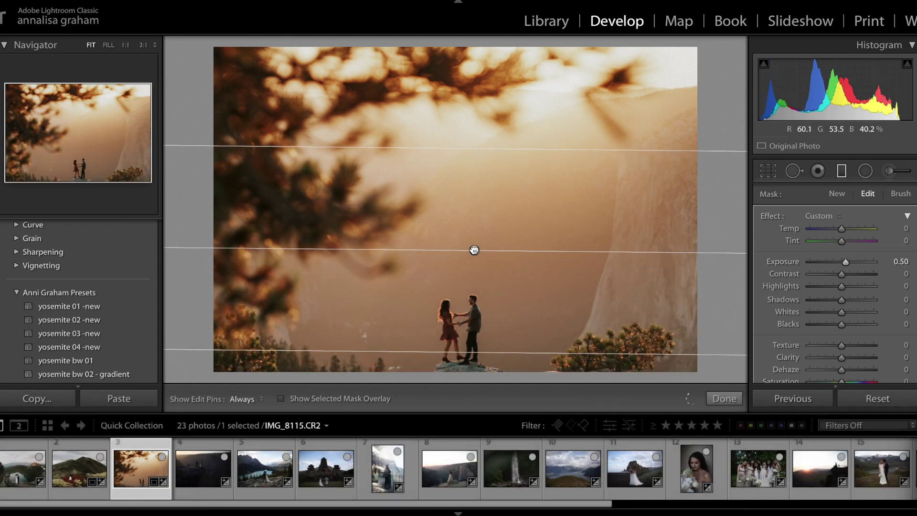
pyautogui.click(723, 399)
# Deepen blacks to −46, trim exposure to +1.70, compare Before, and go to the cliff-edge photo
pyautogui.scroll(-2, 817, 348)
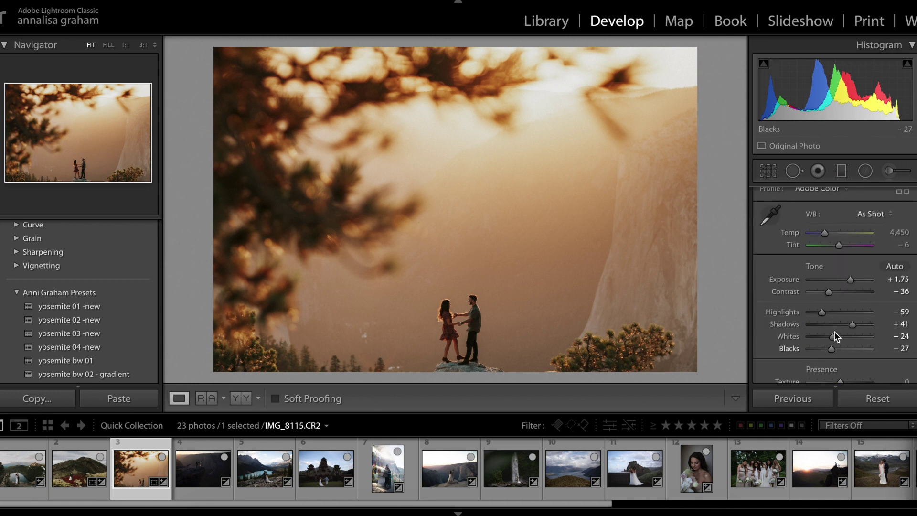
pyautogui.moveTo(852, 324); pyautogui.dragTo(827, 348)
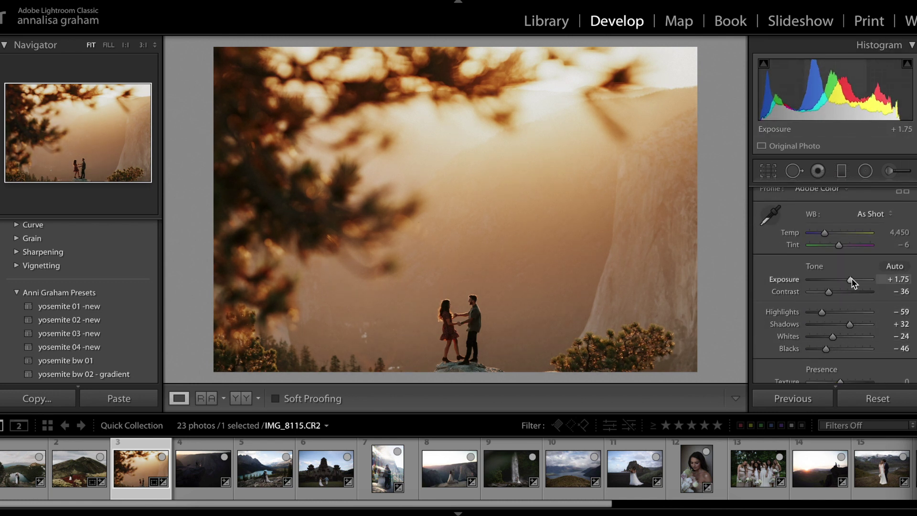
pyautogui.moveTo(853, 278); pyautogui.dragTo(851, 278)
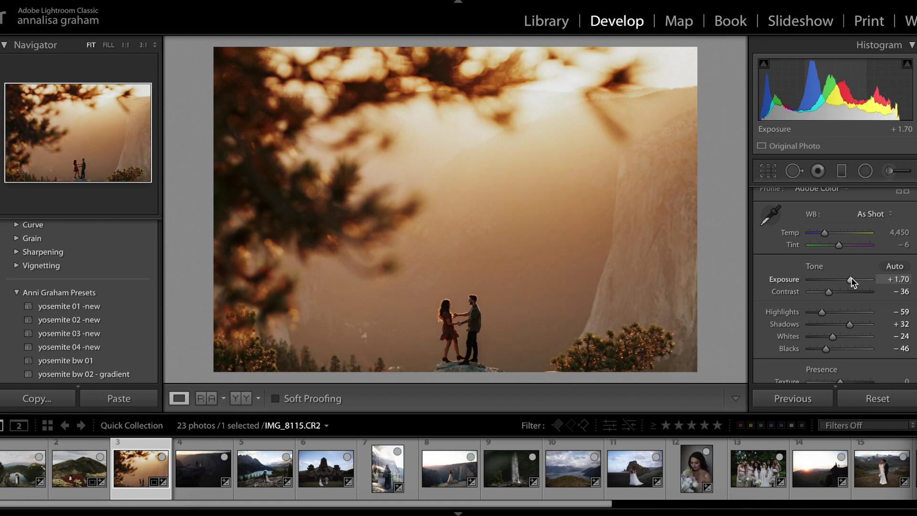
pyautogui.press('\\')
pyautogui.press('\\')
pyautogui.press('\\')
pyautogui.press('\\')
pyautogui.press('Right')
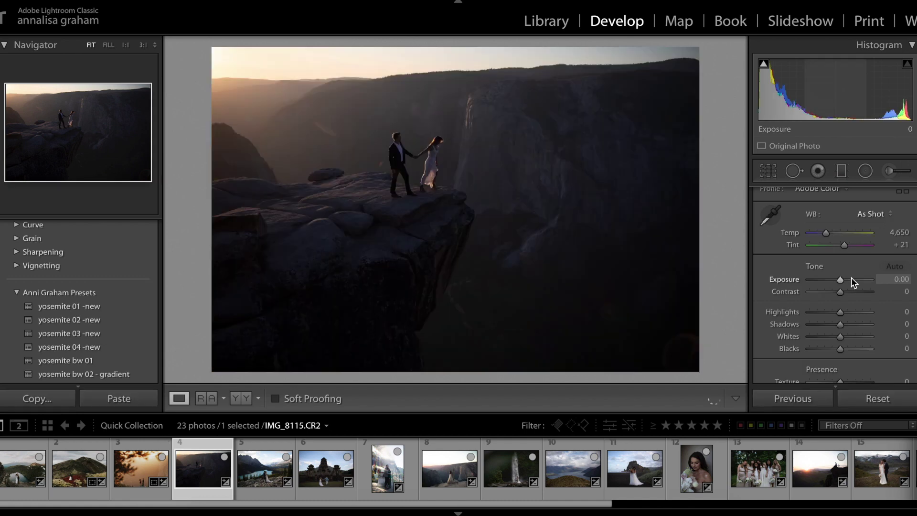
# Apply yosemite 04 -new to the cliff-edge photo and raise exposure to +2.40
pyautogui.moveTo(840, 280); pyautogui.dragTo(848, 280)
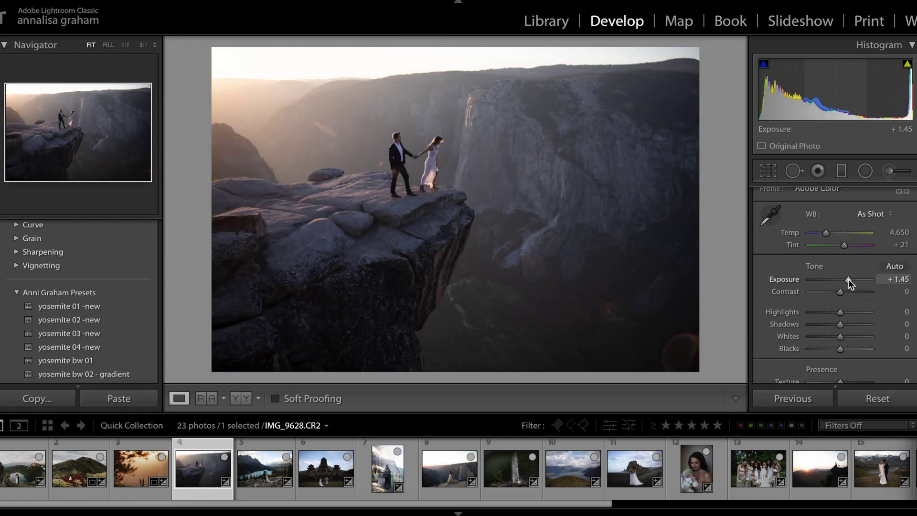
pyautogui.click(113, 347)
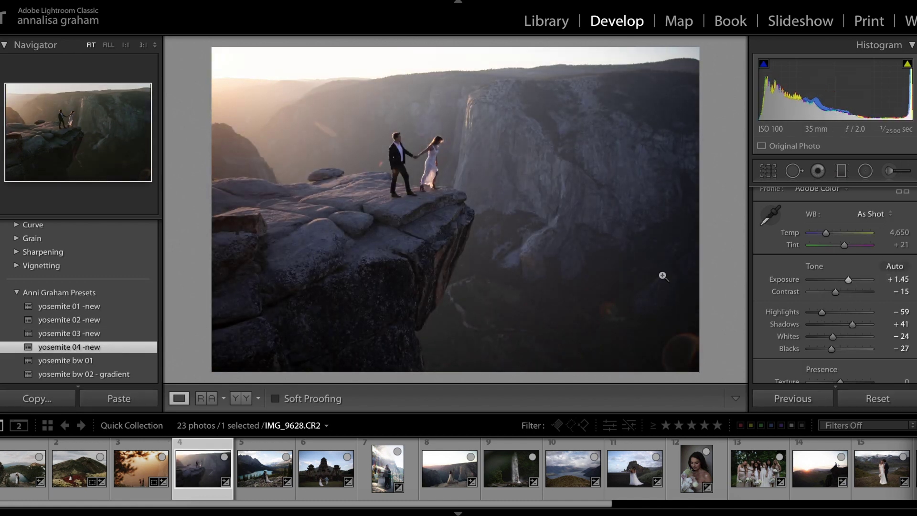
pyautogui.moveTo(848, 280); pyautogui.dragTo(855, 280)
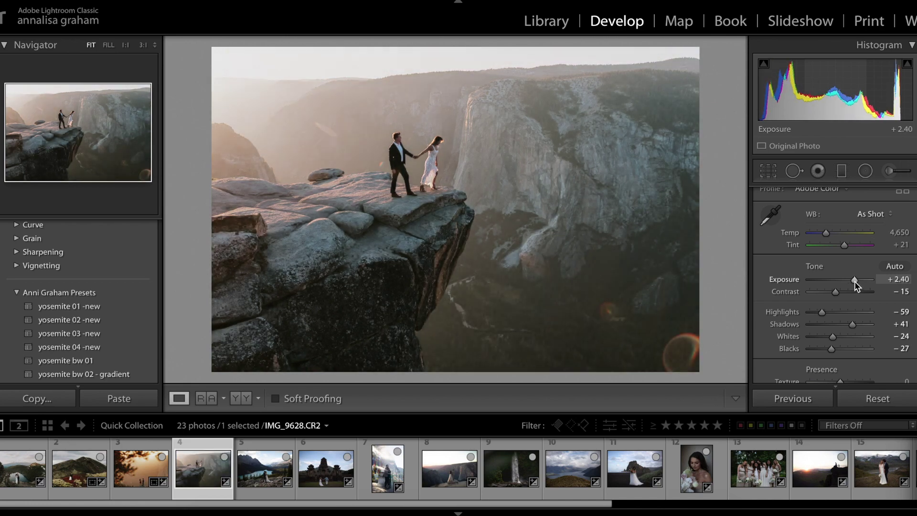
# Crop in from the left side to frame the couple
pyautogui.click(767, 172)
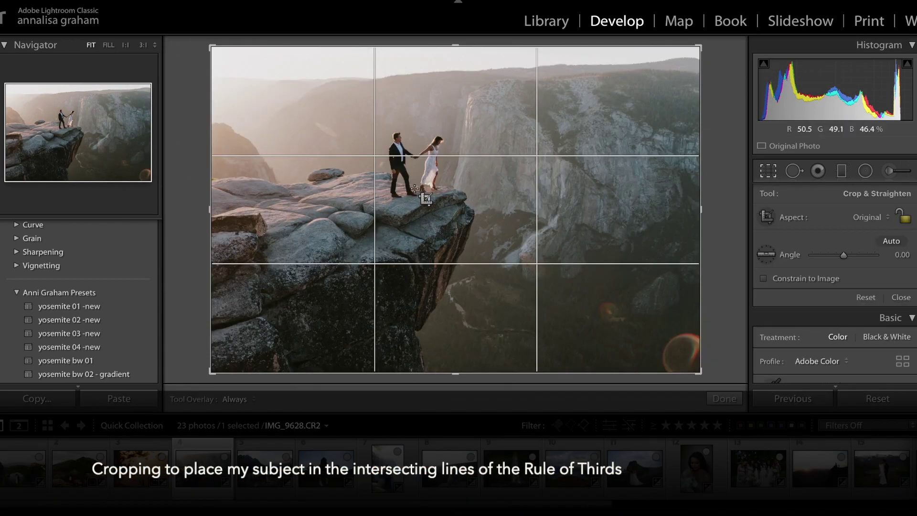
pyautogui.moveTo(210, 209); pyautogui.dragTo(249, 209)
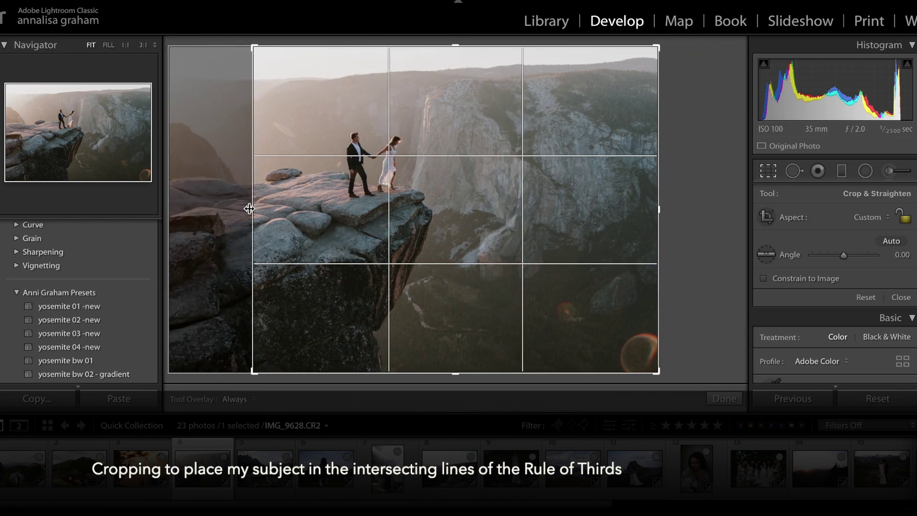
pyautogui.press('Return')
# Set shadows +59, blacks −55, contrast −18, lower whites, and warm temperature to 5,221
pyautogui.scroll(-2, 832, 322)
pyautogui.moveTo(852, 330); pyautogui.dragTo(824, 355)
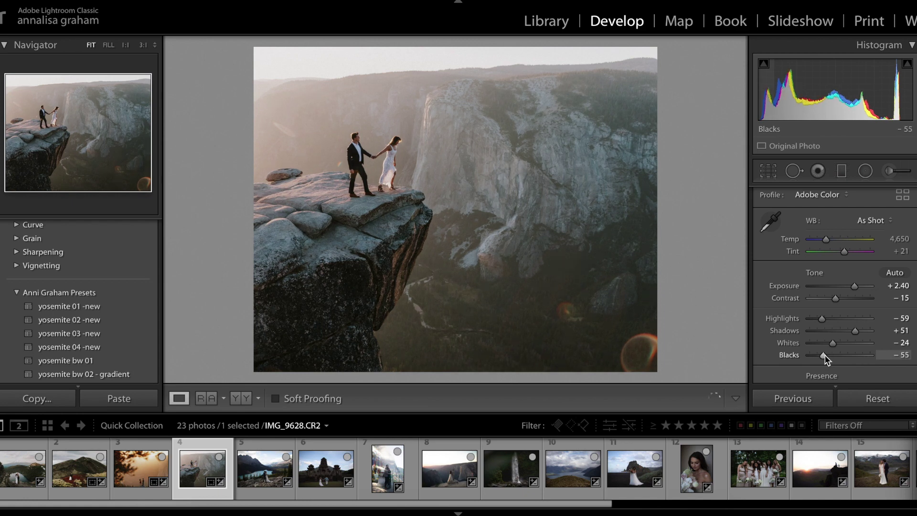
pyautogui.moveTo(835, 298); pyautogui.dragTo(839, 298)
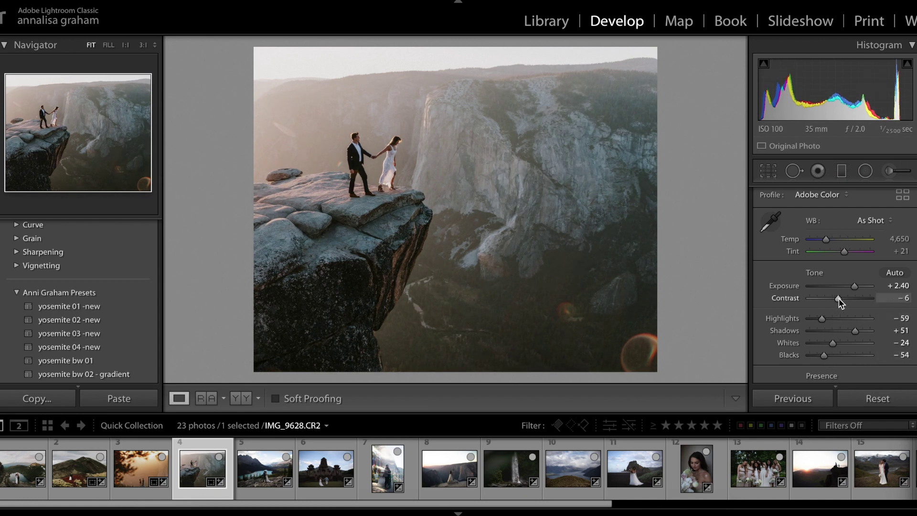
pyautogui.moveTo(838, 299)
pyautogui.mouseDown()
pyautogui.moveTo(827, 318)
pyautogui.moveTo(835, 340)
pyautogui.mouseUp()
pyautogui.moveTo(826, 240)
pyautogui.mouseDown()
pyautogui.moveTo(844, 252)
pyautogui.moveTo(833, 241)
pyautogui.mouseUp()
pyautogui.moveTo(855, 329); pyautogui.dragTo(822, 356)
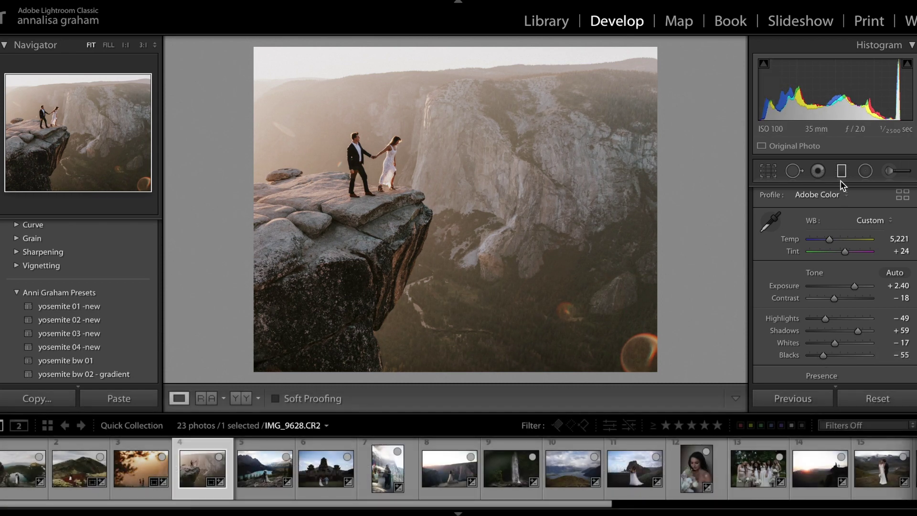
# Draw a graduated filter over the valley below the cliff with +18 contrast
pyautogui.click(842, 173)
pyautogui.moveTo(454, 373); pyautogui.dragTo(454, 214)
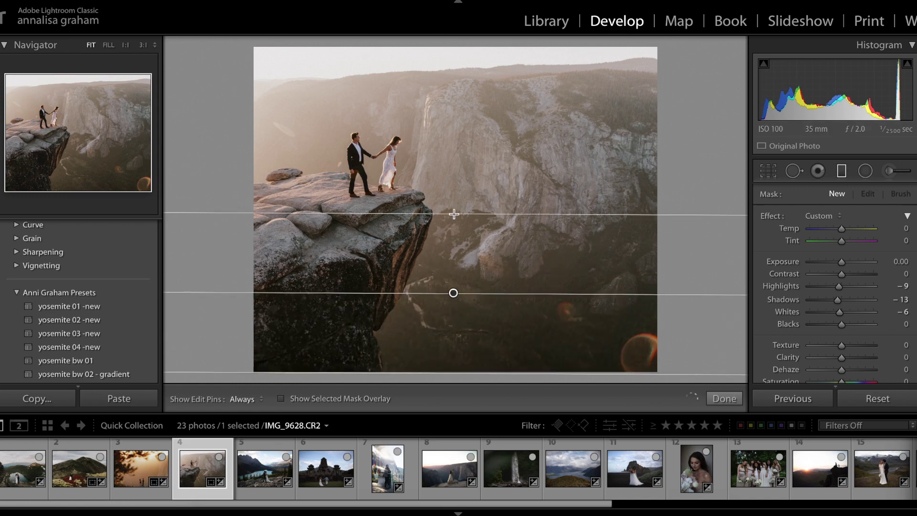
pyautogui.moveTo(453, 293); pyautogui.dragTo(461, 259)
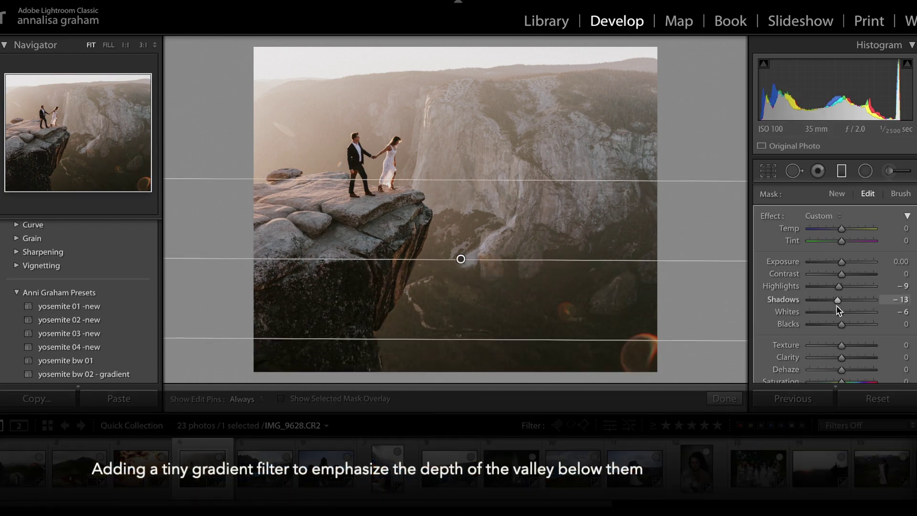
pyautogui.moveTo(844, 273); pyautogui.dragTo(850, 274)
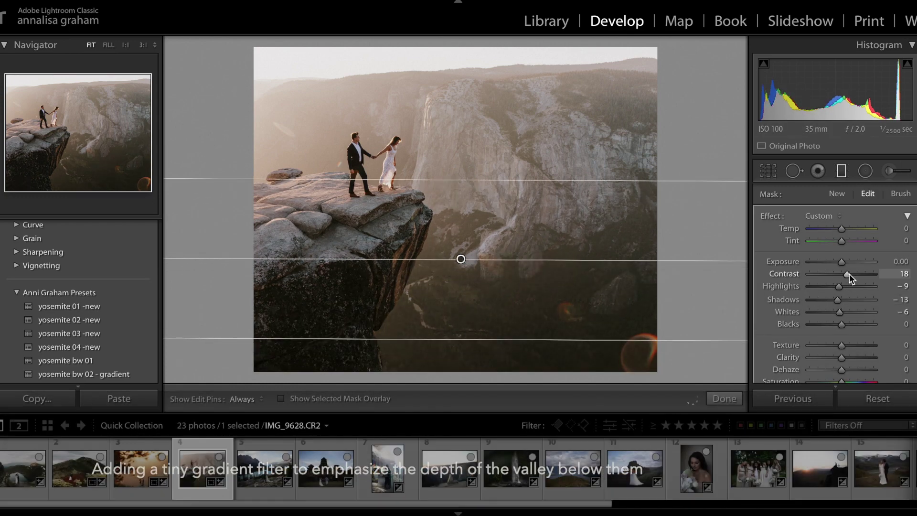
# Close the filter, lower tint to +17, and move on to the lake photo
pyautogui.click(727, 400)
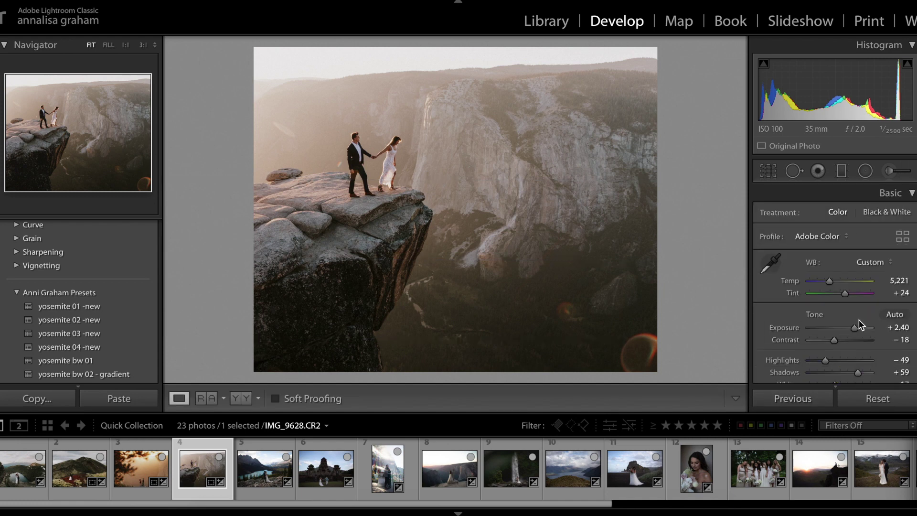
pyautogui.moveTo(844, 294); pyautogui.dragTo(844, 293)
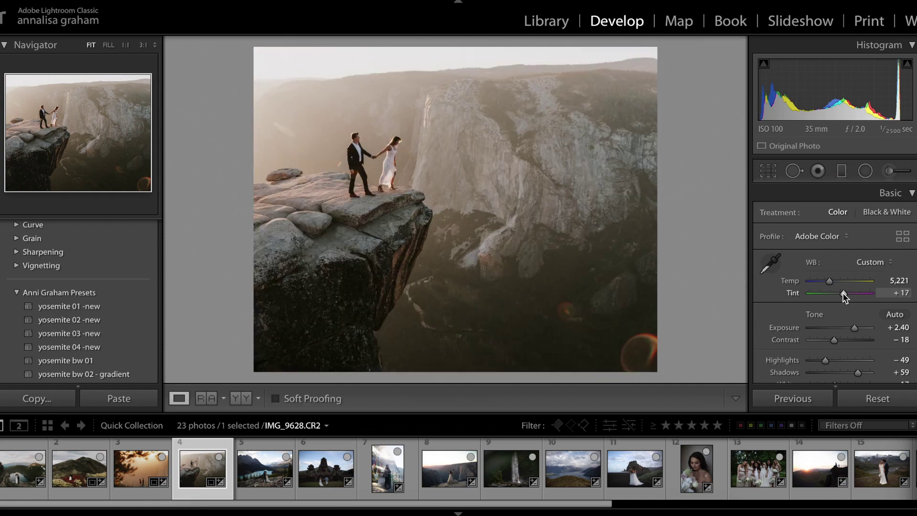
pyautogui.press('Right')
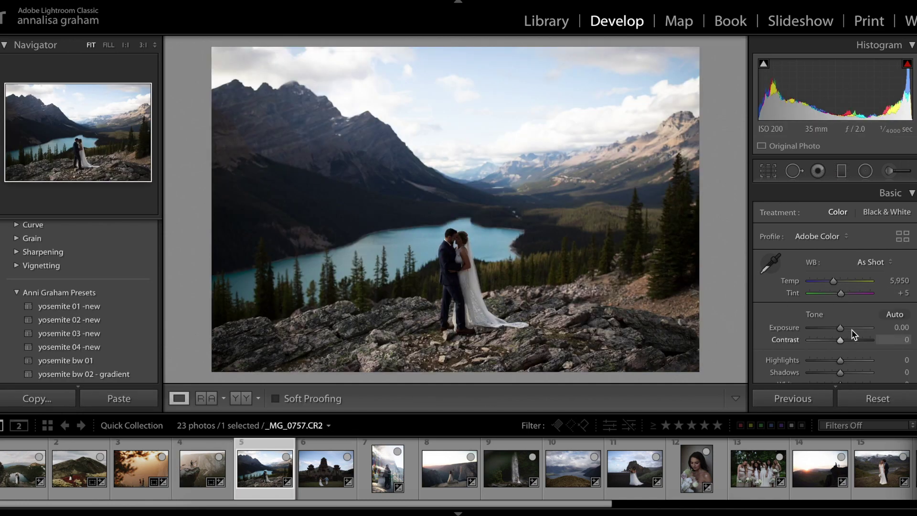
# Rotate _MG_0757.CR2 by 2.38° and pull the bottom and left crop edges inward
pyautogui.click(768, 170)
pyautogui.moveTo(726, 172); pyautogui.dragTo(728, 210)
pyautogui.moveTo(449, 366); pyautogui.dragTo(456, 355)
pyautogui.moveTo(224, 215); pyautogui.dragTo(241, 215)
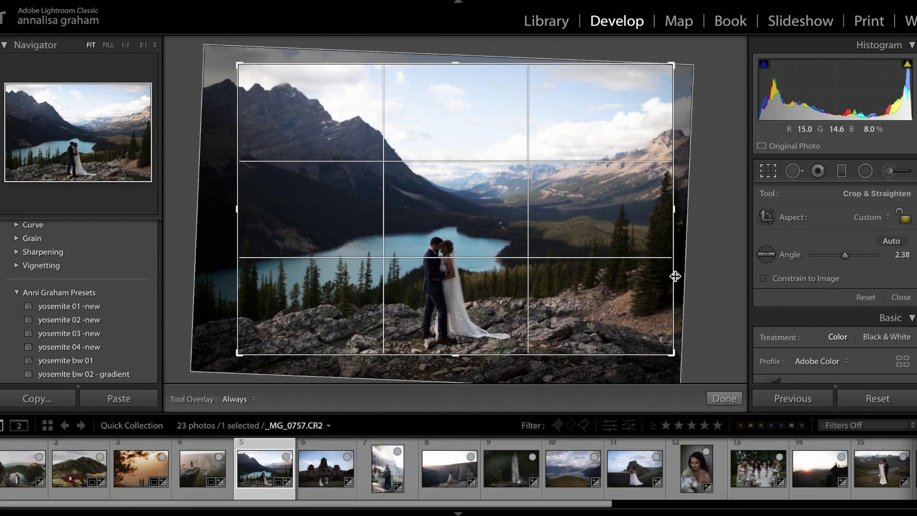